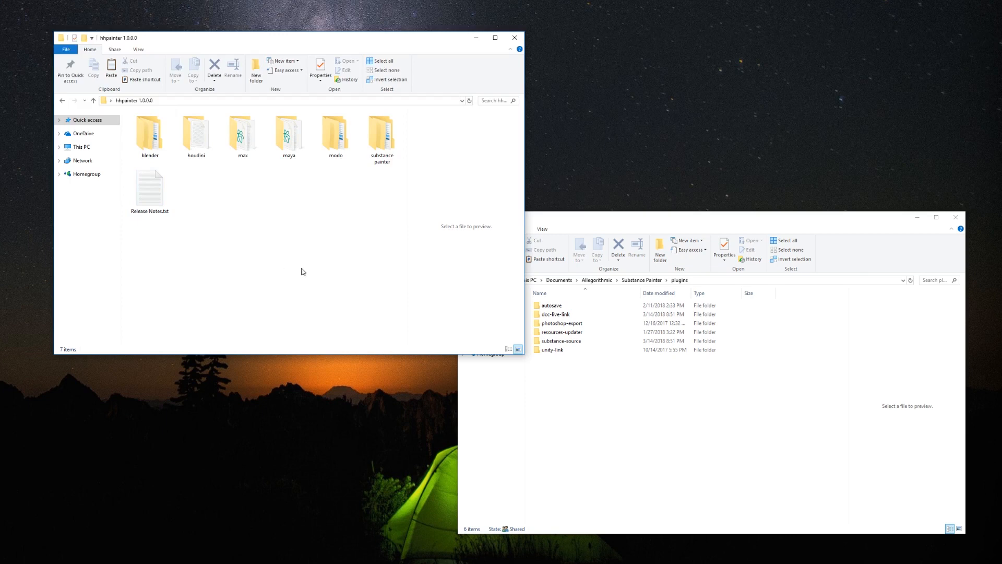
# - Copy the hhconnect folder from the package's substance painter folder into the Substance Painter plugins folder, and open the plugin in Substance Painter
pyautogui.doubleClick(382, 137)
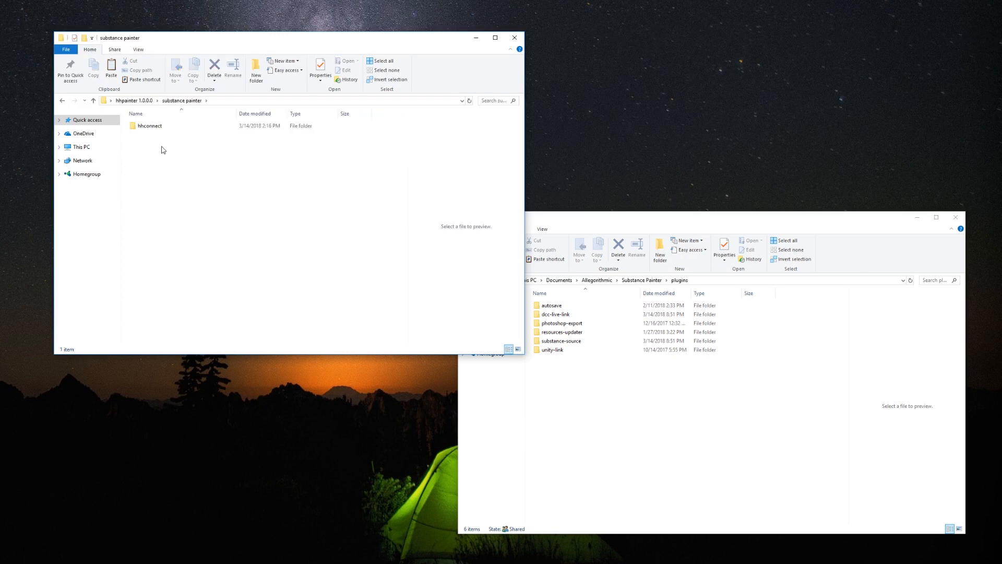
pyautogui.rightClick(146, 126)
pyautogui.click(73, 320)
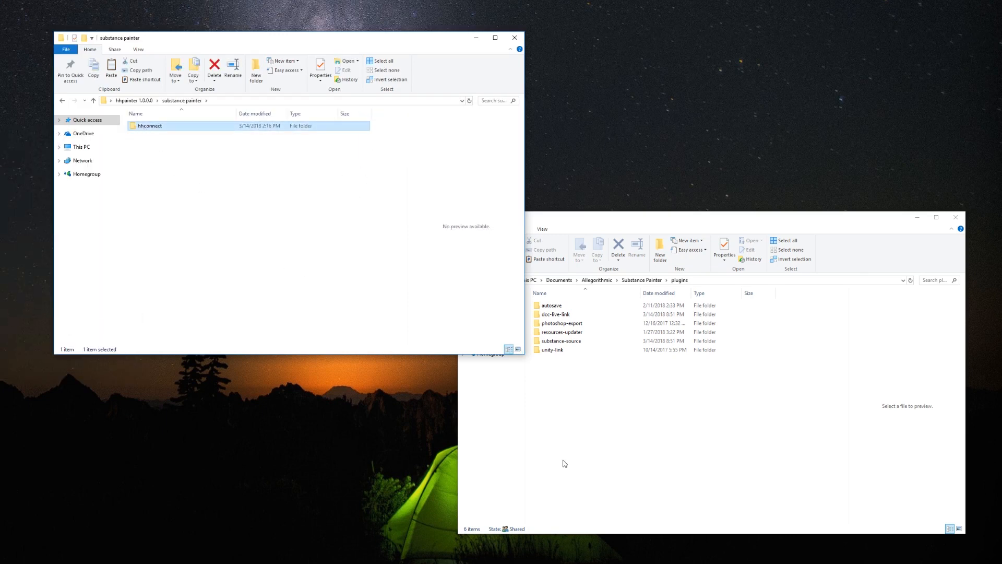
pyautogui.click(641, 435)
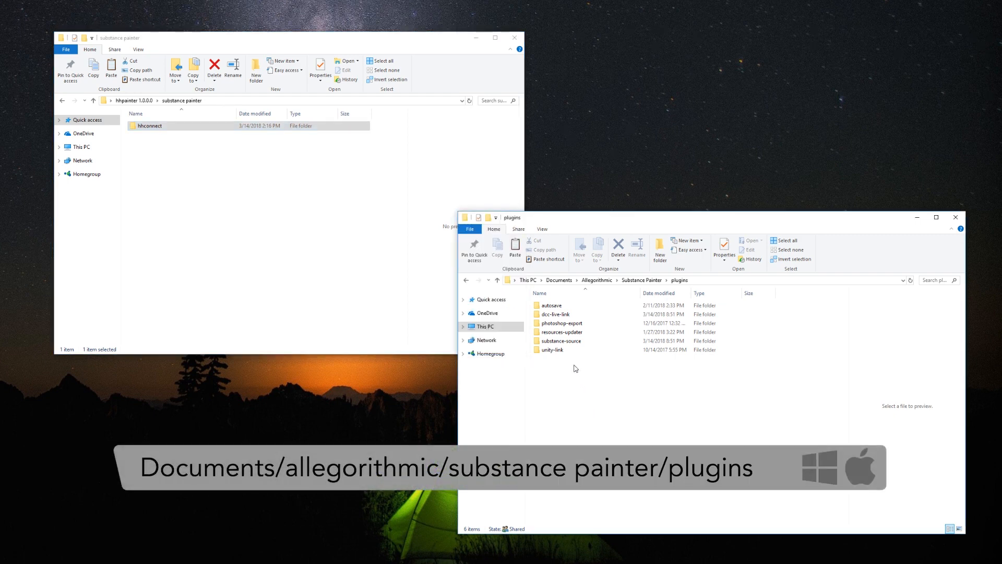
pyautogui.rightClick(560, 381)
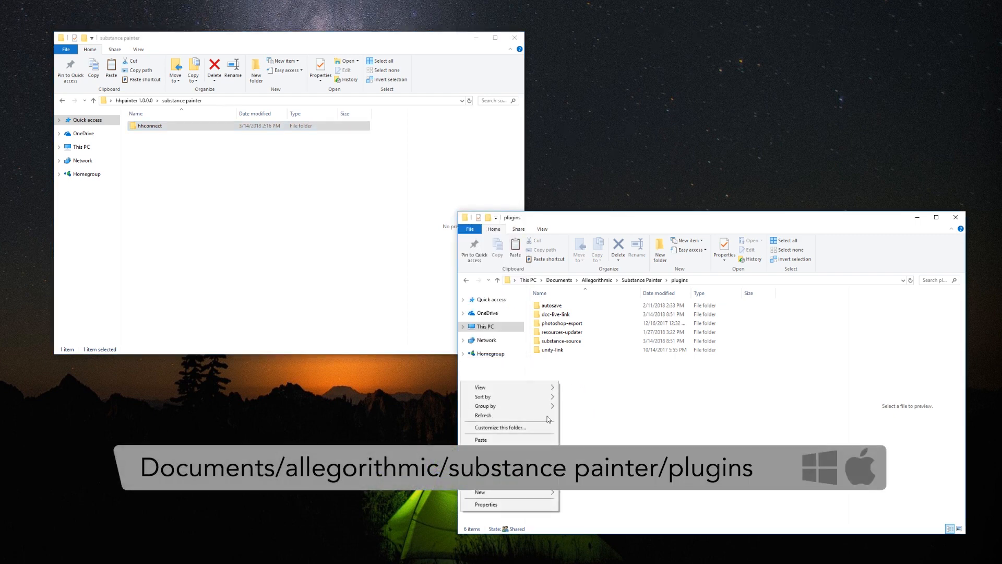
pyautogui.click(518, 440)
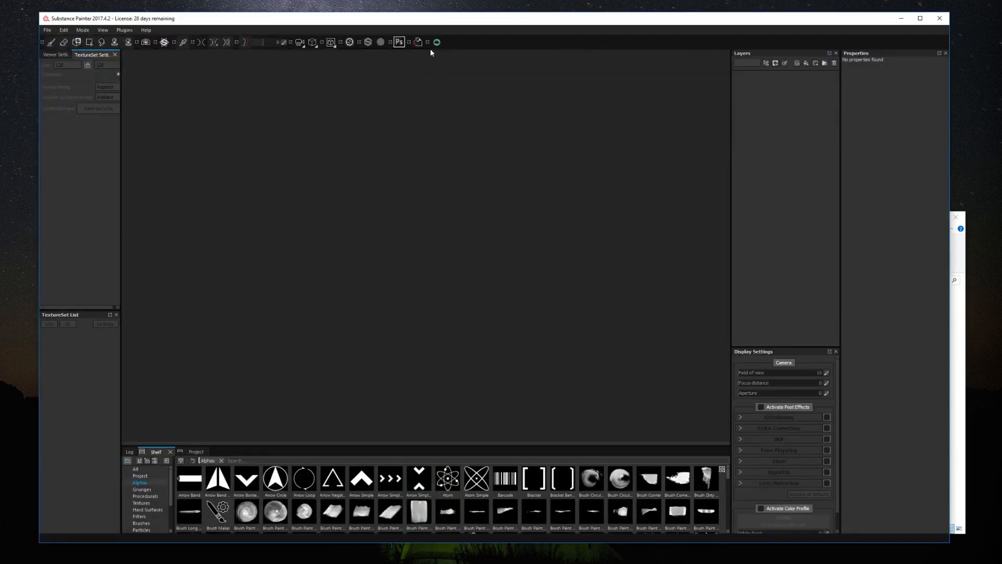
pyautogui.click(436, 43)
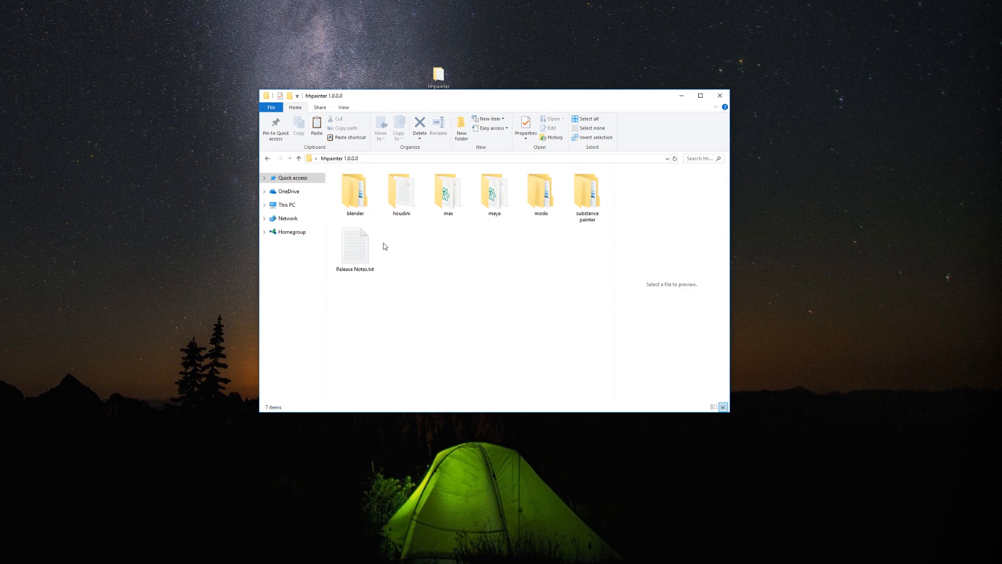
# - Open the blender folder of hhpainter 1.0.0.0, then switch to Blender and bring its User Preferences fully into view
pyautogui.doubleClick(354, 206)
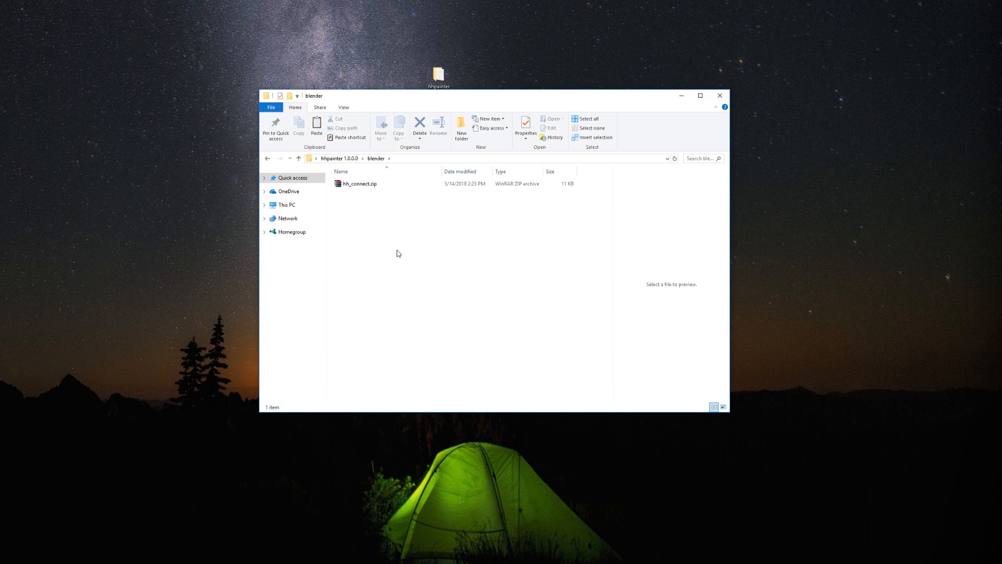
pyautogui.click(1, 433)
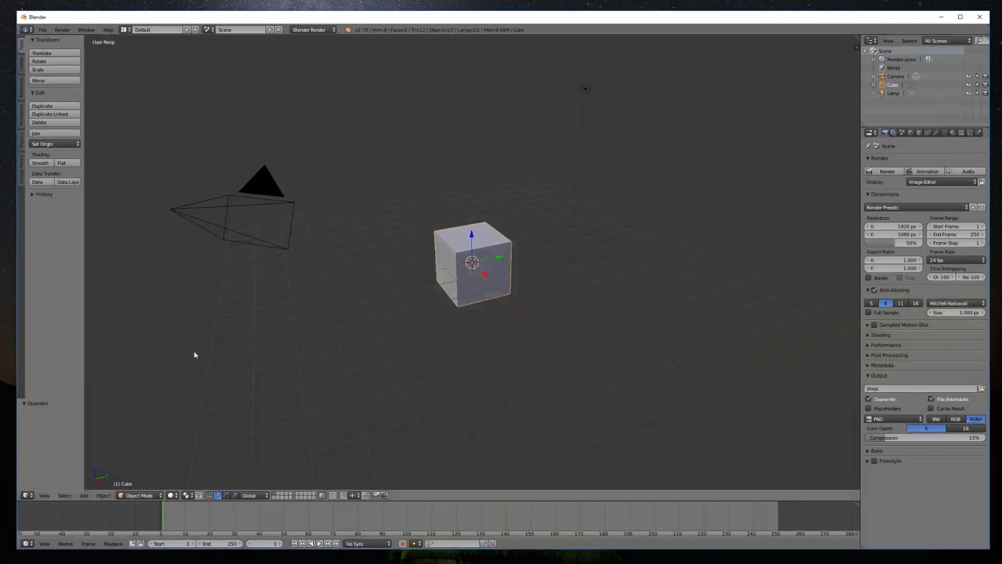
pyautogui.click(44, 30)
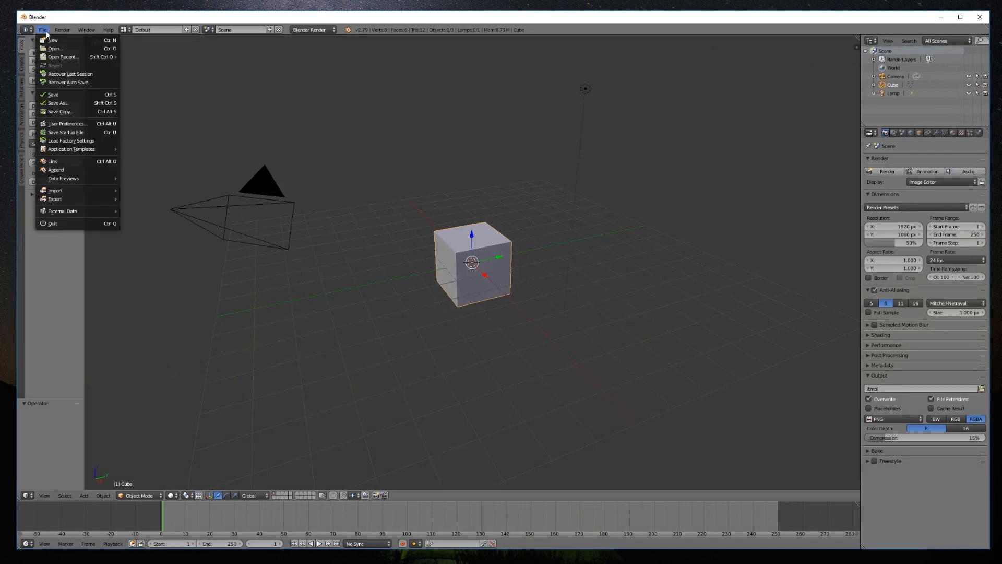
pyautogui.click(58, 124)
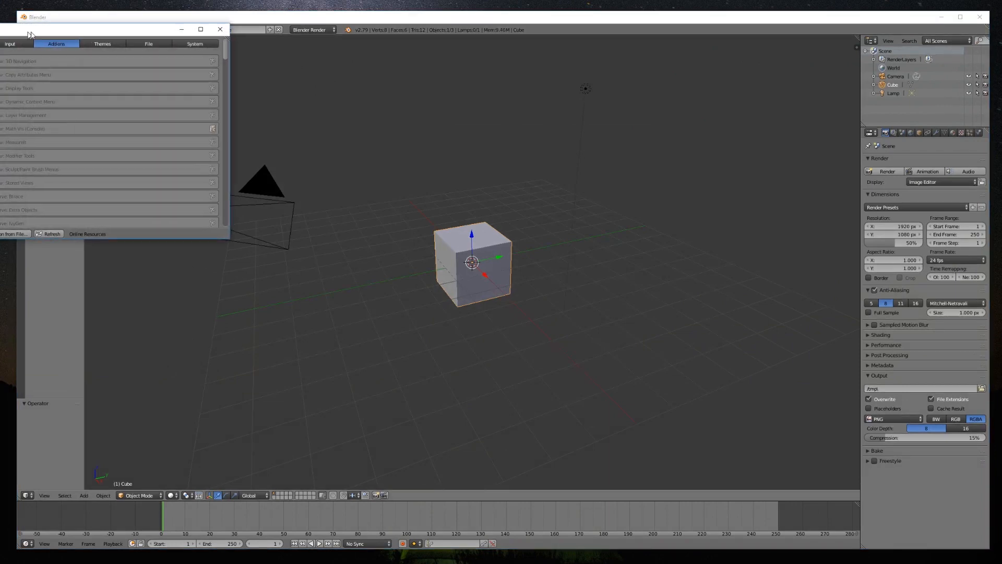
pyautogui.moveTo(28, 35); pyautogui.dragTo(319, 93)
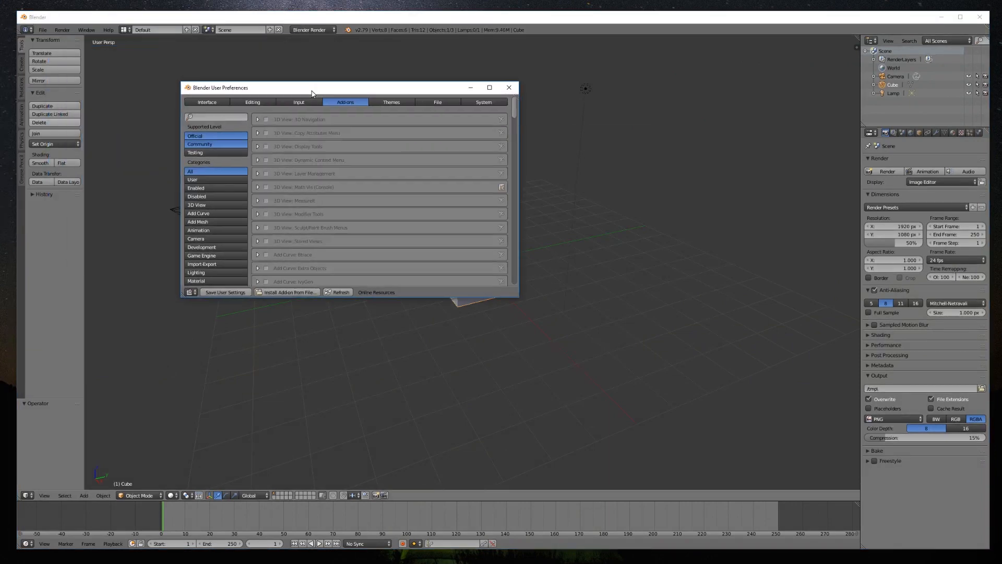
# - Install the hh_connect.zip add-on from the blender folder inside hhpainter 1.0.0.0 on the Desktop
pyautogui.click(306, 293)
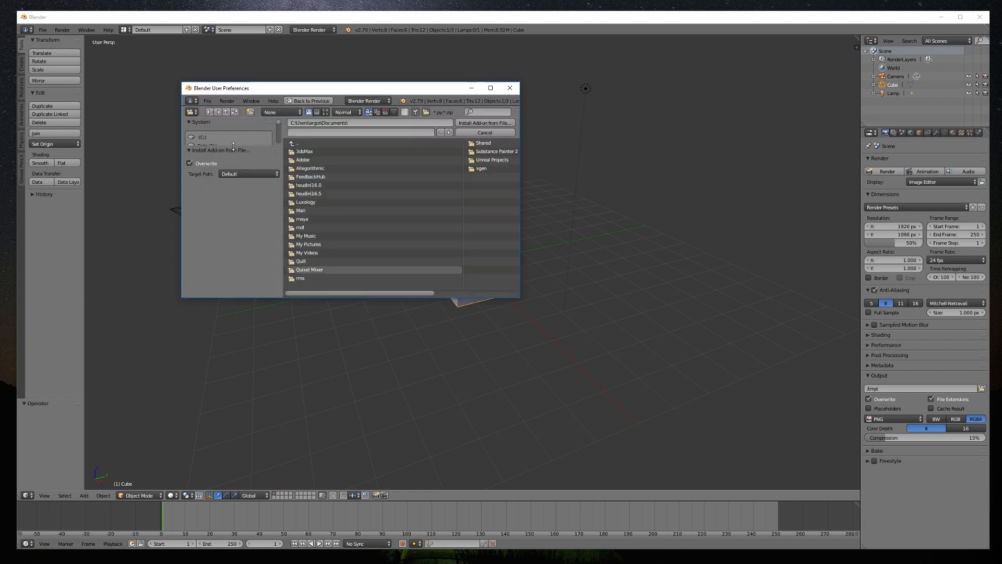
pyautogui.click(210, 204)
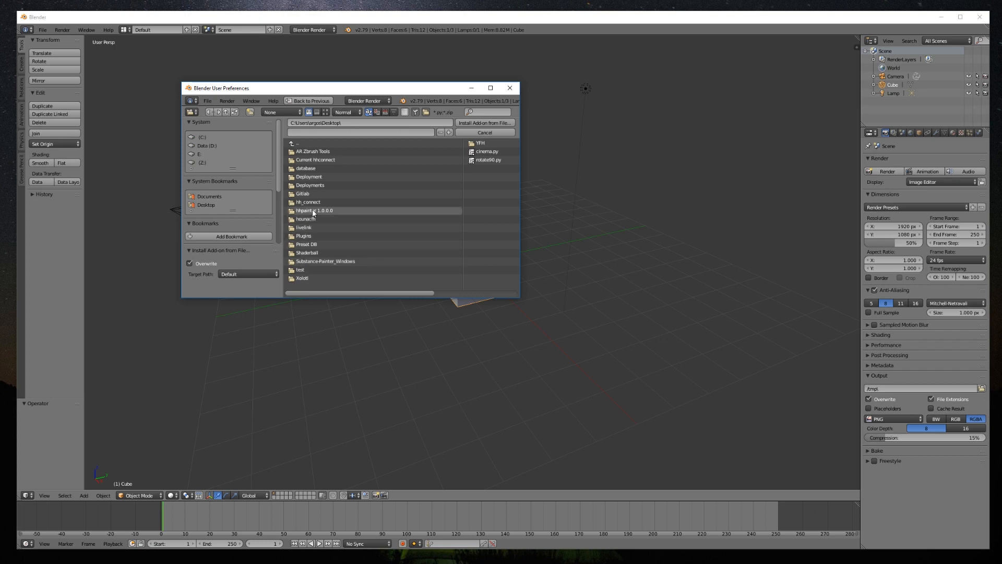
pyautogui.doubleClick(309, 211)
pyautogui.doubleClick(310, 151)
pyautogui.doubleClick(311, 152)
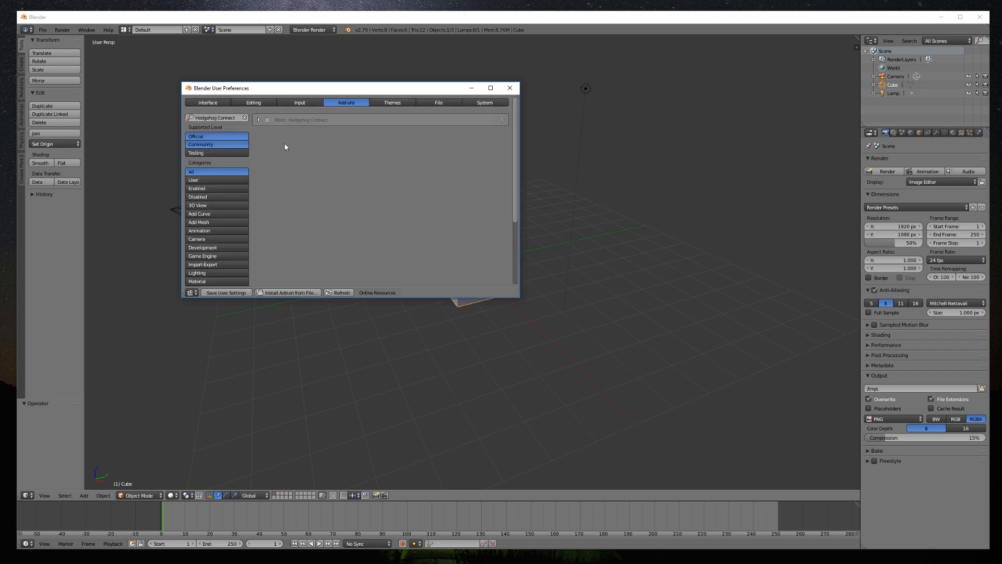
# - Enable the Mesh: Hedgehog Connect add-on, close the preferences and show its tools in the 3D view
pyautogui.click(266, 119)
pyautogui.click(509, 87)
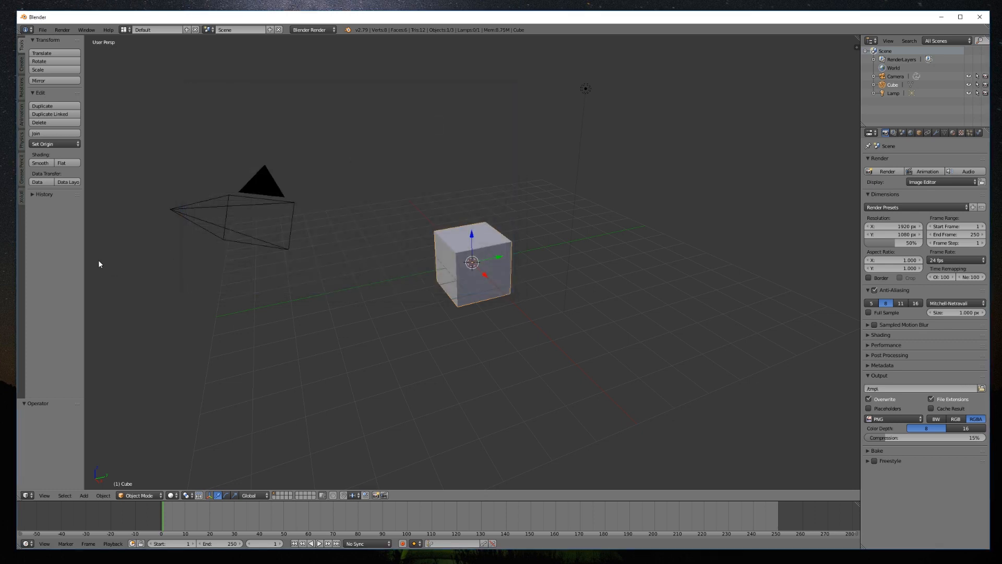
pyautogui.click(21, 196)
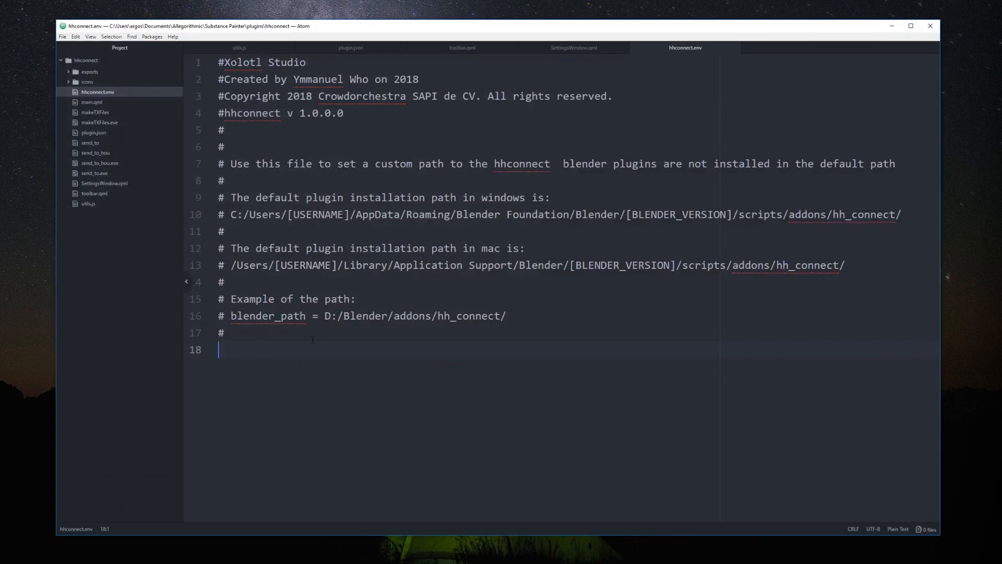
# - Copy the example setting blender_path = D:/Blender/addons/hh_connect/ without its comment mark to line 18 of hhconnect.env
pyautogui.moveTo(513, 316); pyautogui.dragTo(231, 316)
pyautogui.hotkey('ctrl', 'c')
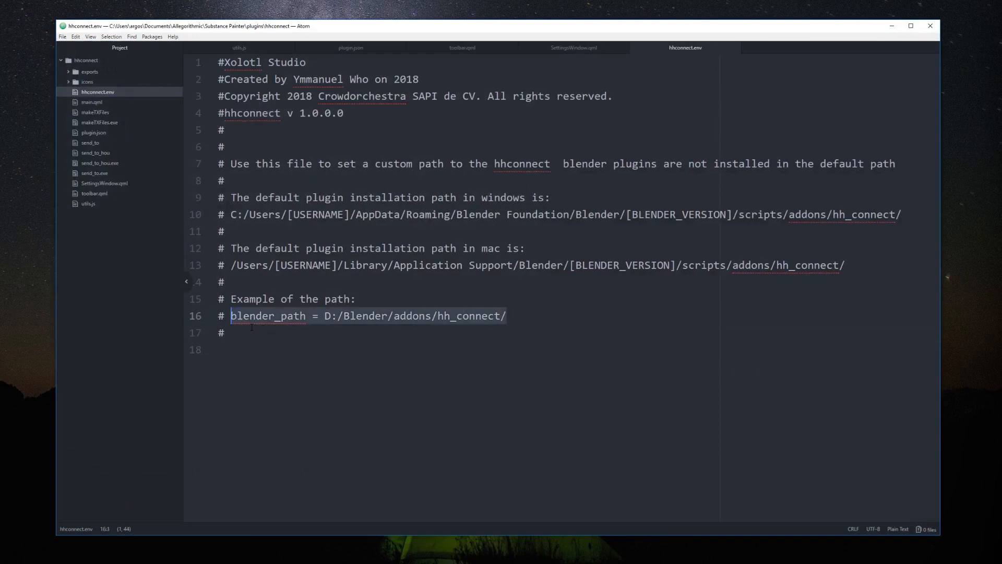
pyautogui.click(234, 381)
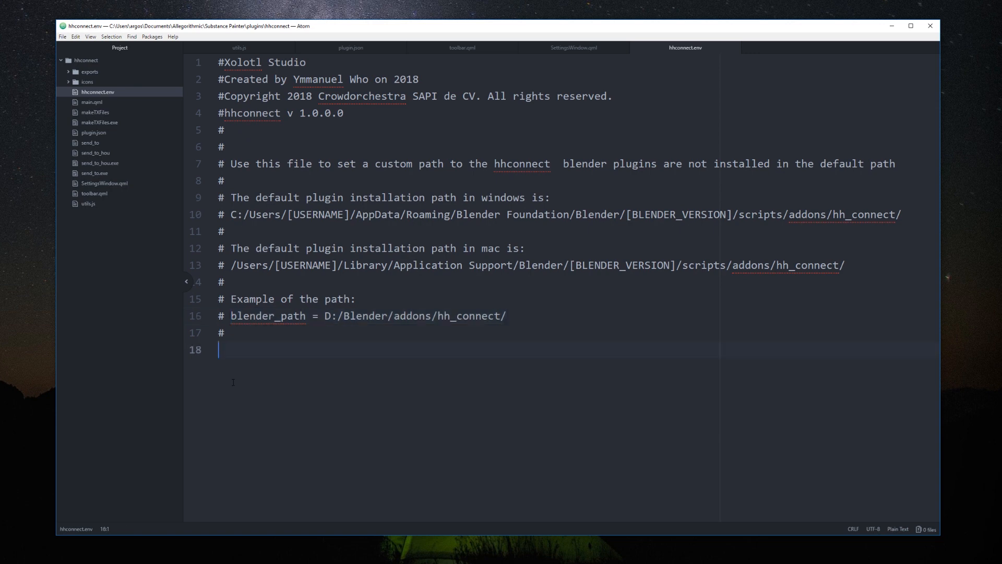
pyautogui.hotkey('ctrl', 'v')
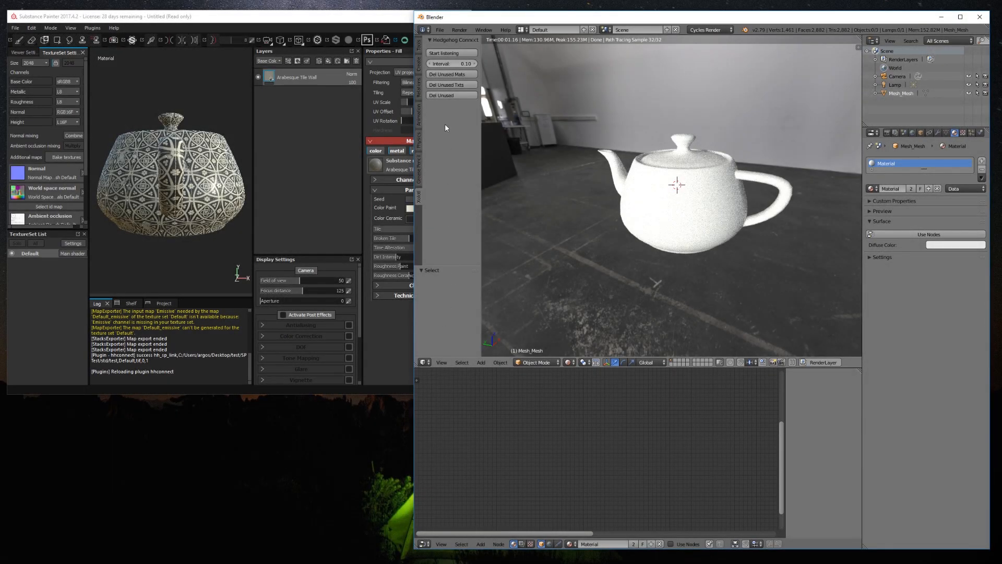
# - Start Hedgehog Connect listening in Blender, then switch to Substance Painter to open and pin the Hedgehog Connect window
pyautogui.click(465, 52)
pyautogui.click(314, 157)
pyautogui.click(406, 39)
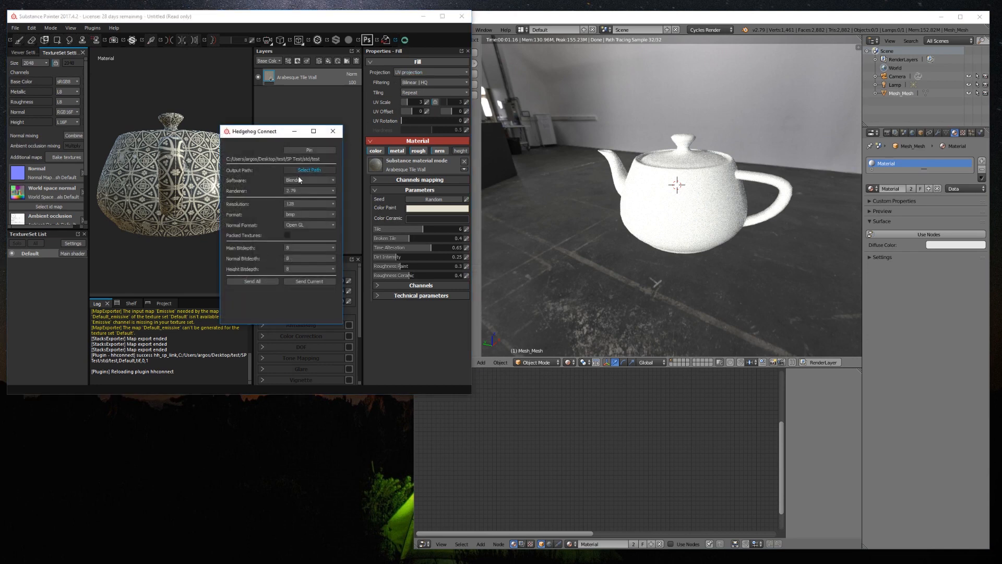
pyautogui.click(307, 150)
# - Set the Hedgehog Connect output path to the Desktop folder test/SP Test/std/test
pyautogui.click(321, 169)
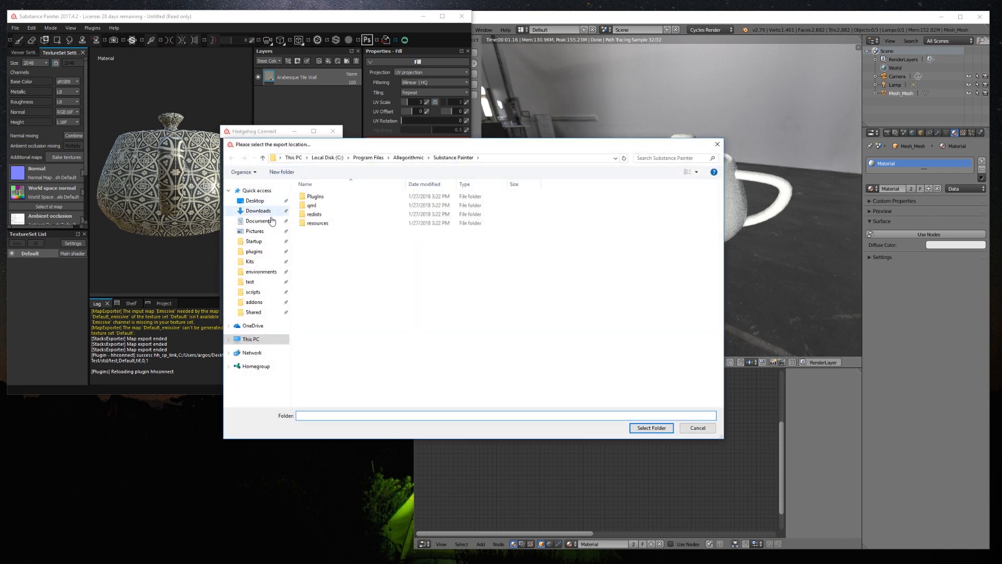
pyautogui.click(250, 282)
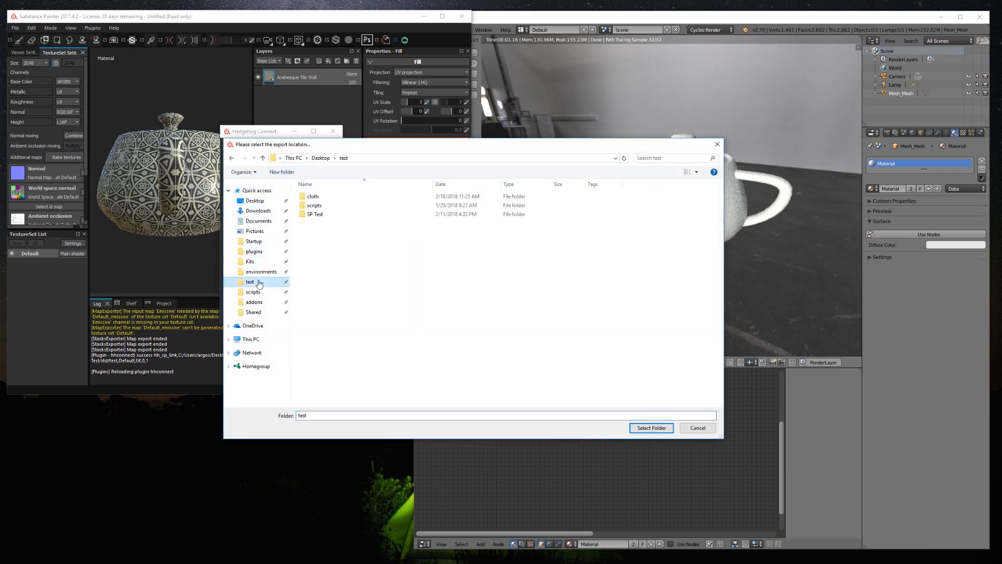
pyautogui.doubleClick(315, 214)
pyautogui.doubleClick(319, 209)
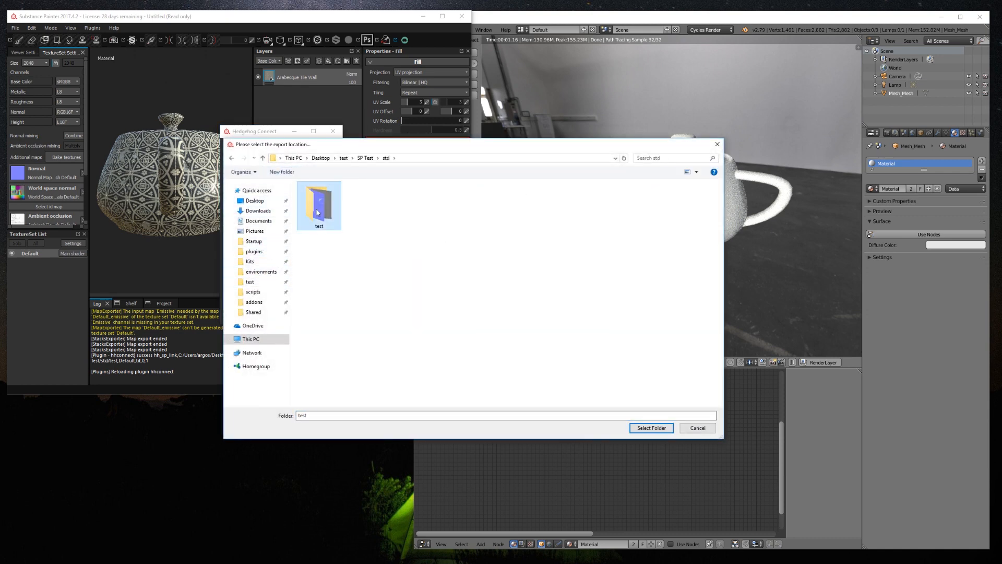
pyautogui.doubleClick(317, 212)
pyautogui.click(652, 427)
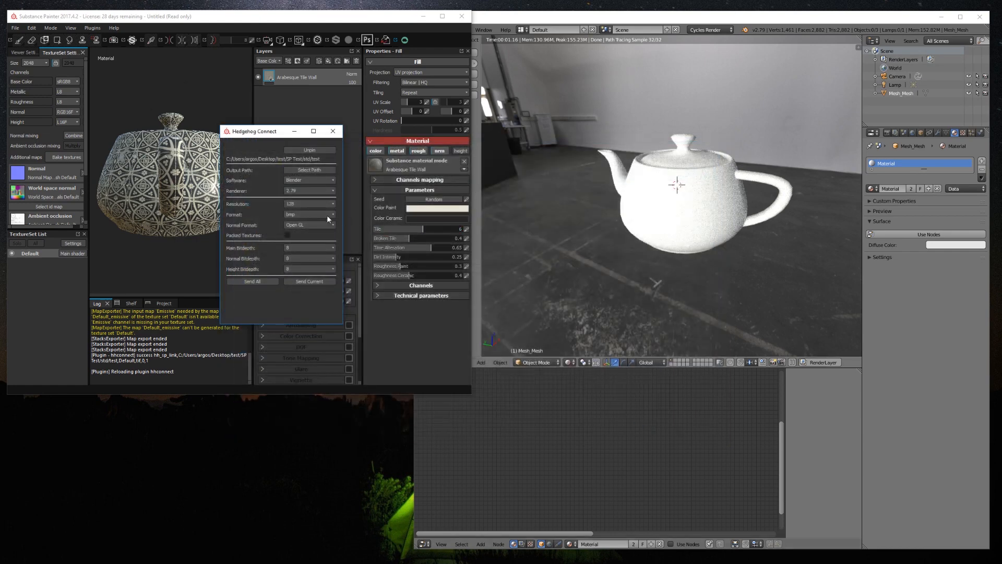
# - Keep Blender as the target software and choose 2.79 as the renderer
pyautogui.click(320, 180)
pyautogui.click(320, 180)
pyautogui.click(316, 193)
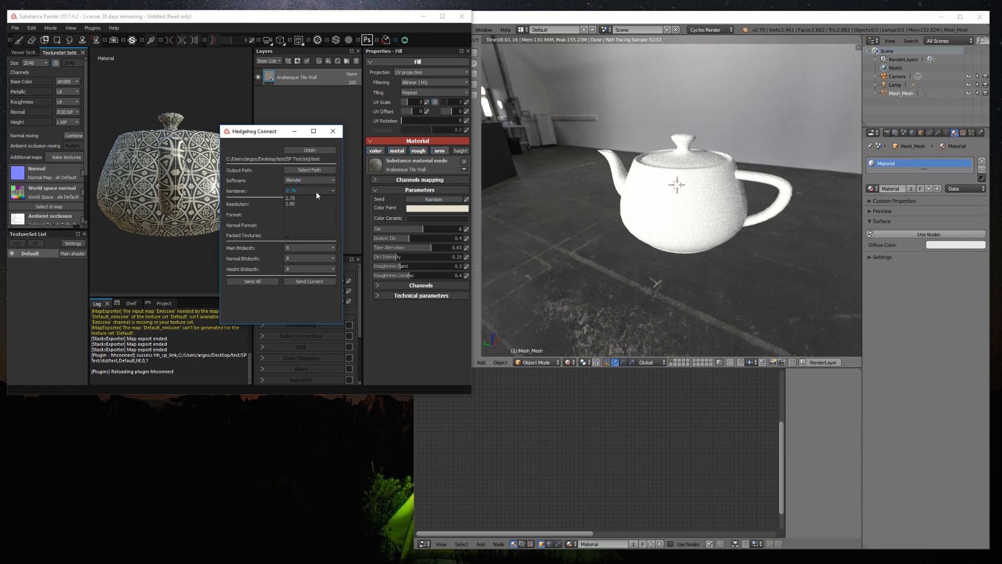
pyautogui.click(306, 198)
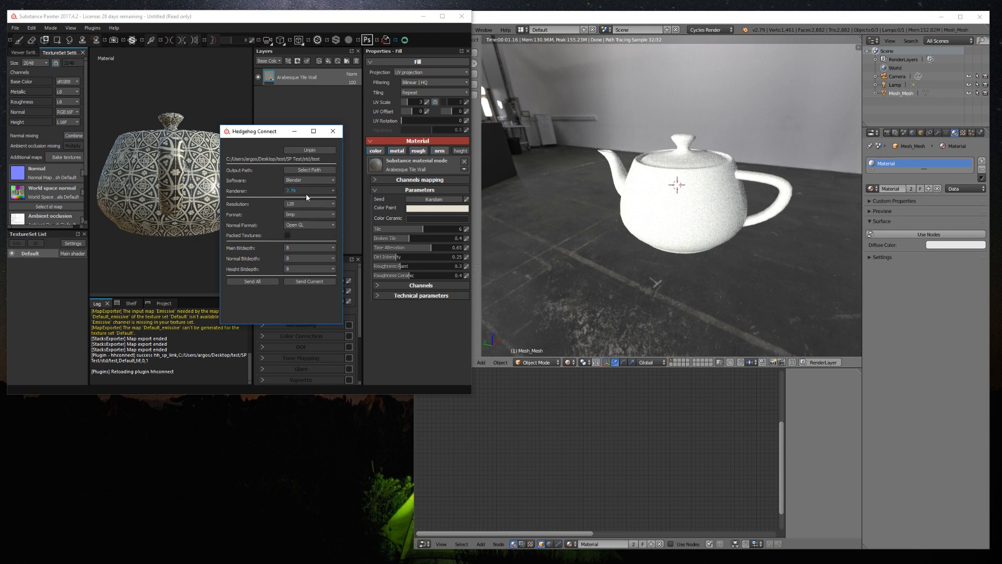
# - Set the export resolution to 2048 and the format to tiff, keeping Open GL as the normal format
pyautogui.click(299, 202)
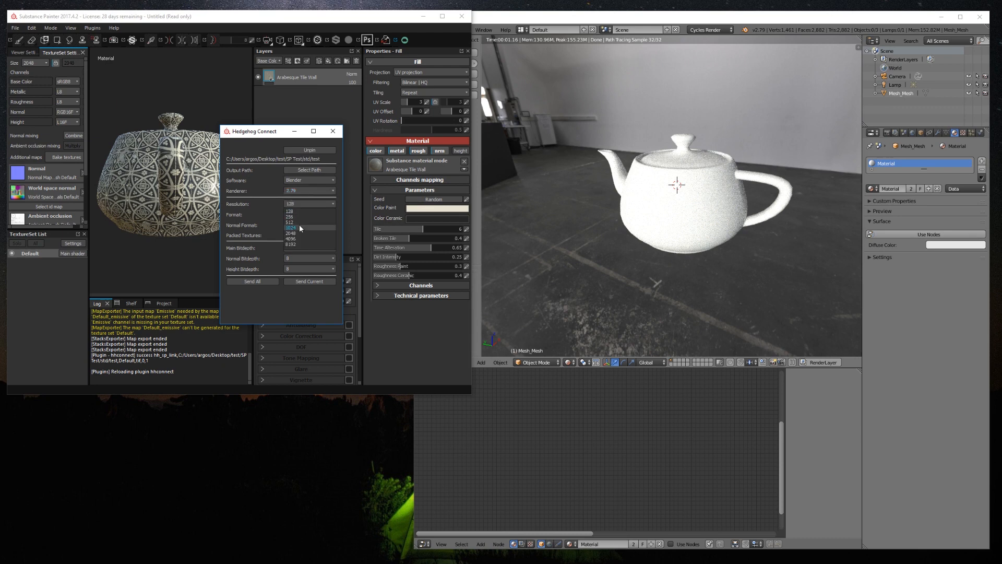
pyautogui.click(308, 215)
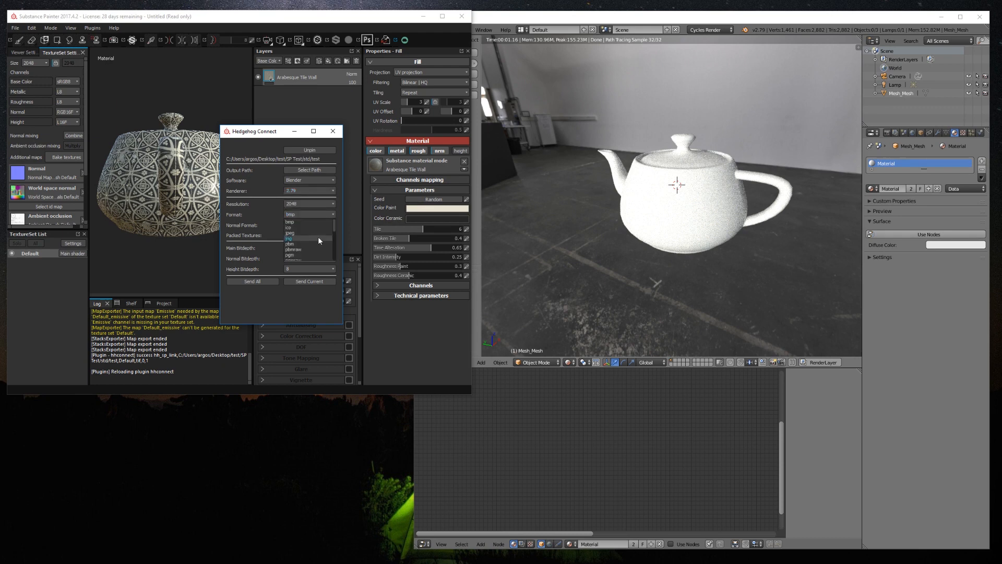
pyautogui.moveTo(334, 230); pyautogui.dragTo(334, 240)
pyautogui.click(311, 252)
pyautogui.click(319, 225)
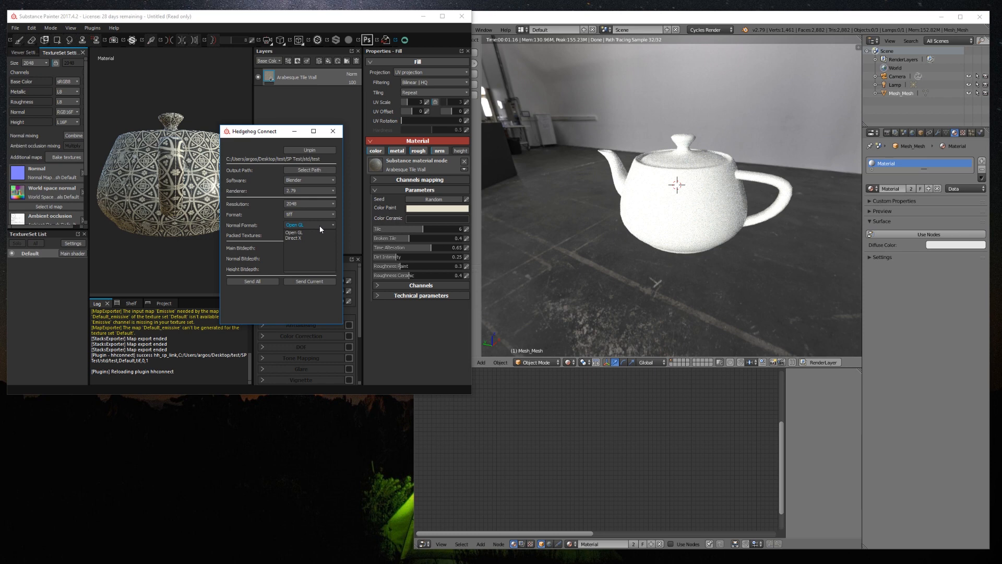
pyautogui.click(320, 224)
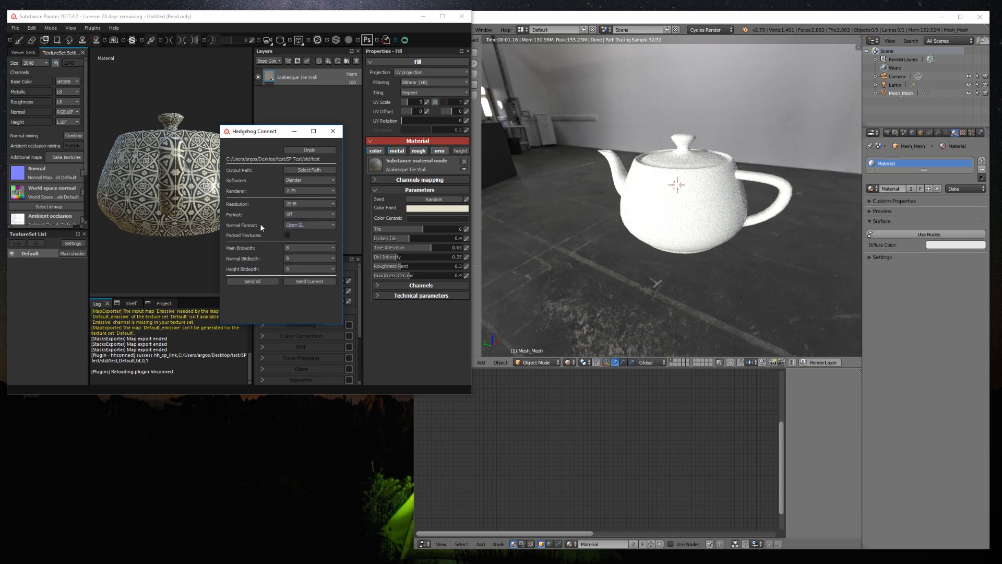
# - Set the normal and height bit depths to 16 and send all texture sets to Blender
pyautogui.click(304, 259)
pyautogui.click(299, 268)
pyautogui.click(302, 269)
pyautogui.click(296, 280)
pyautogui.click(262, 281)
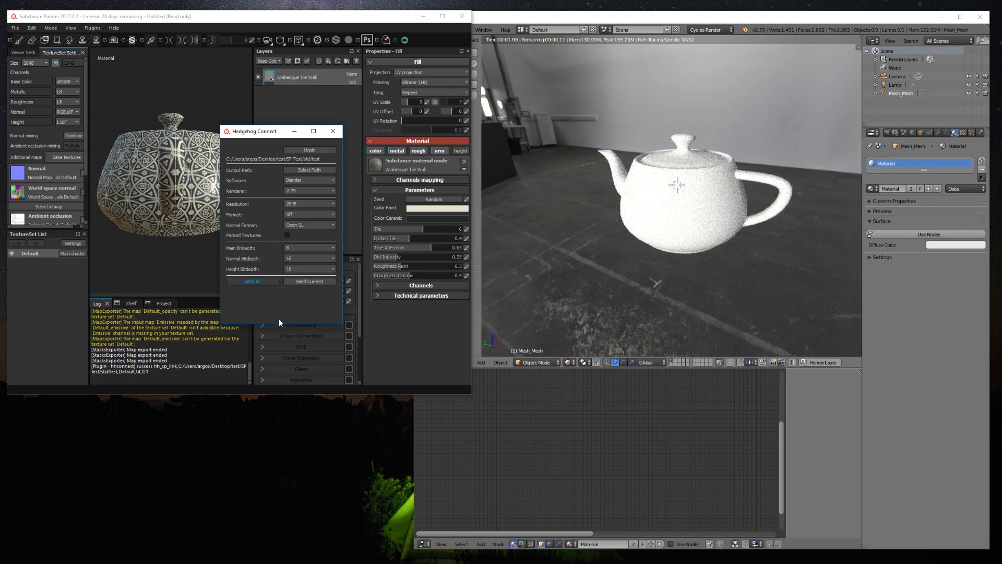
# - Switch to Blender, assign the HH_Default material to the teapot and view its node network
pyautogui.click(591, 387)
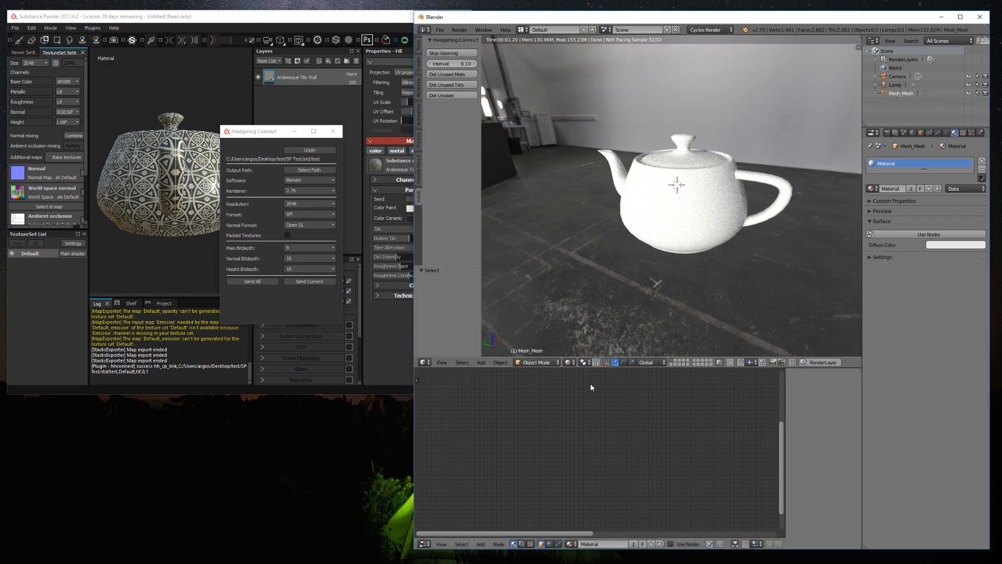
pyautogui.click(871, 189)
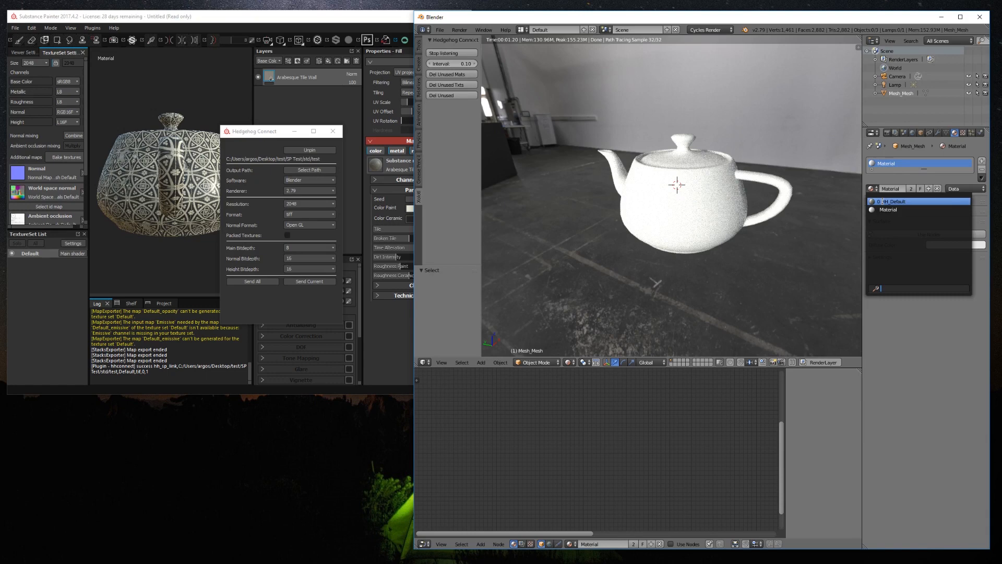
pyautogui.click(882, 201)
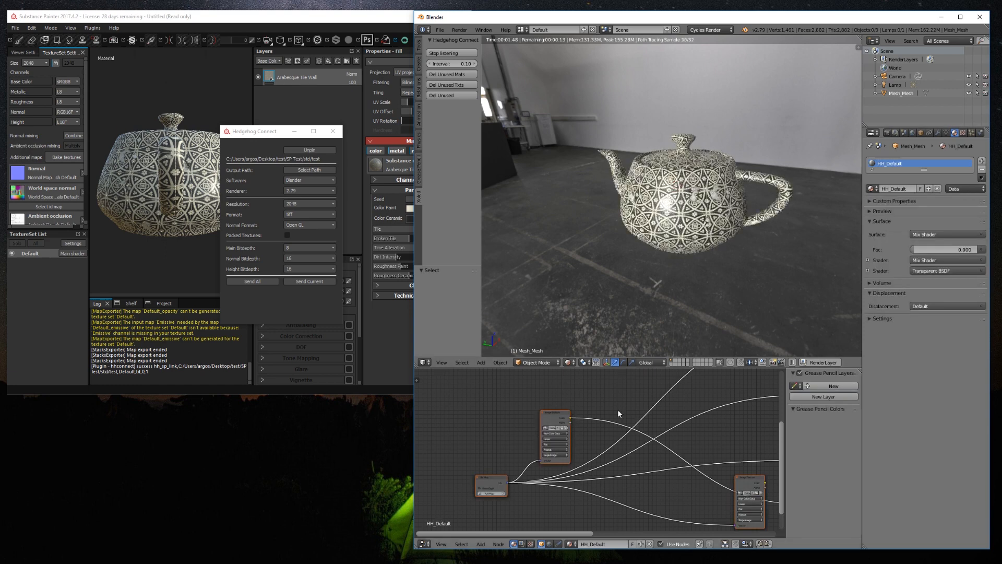
pyautogui.scroll(-3, 617, 410)
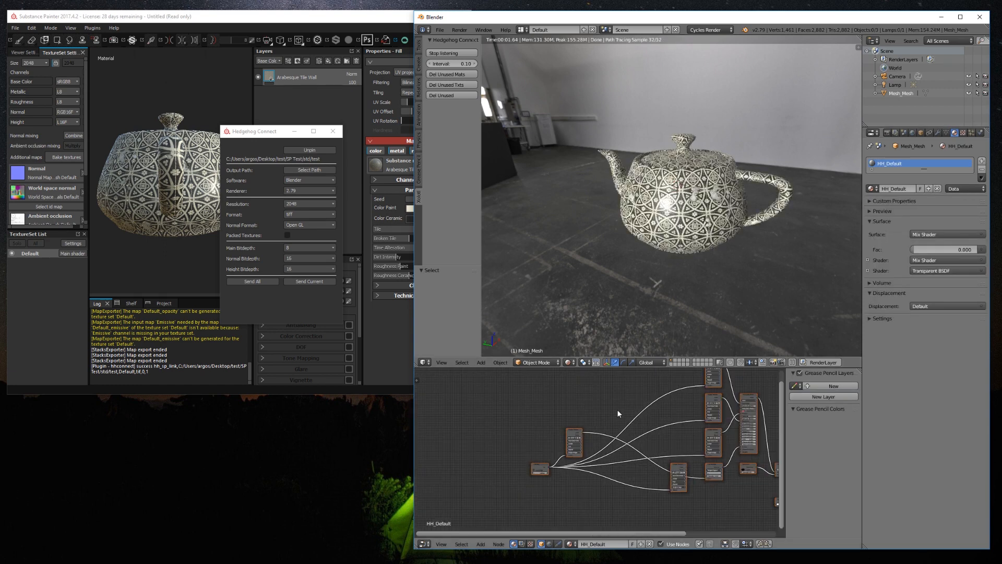
# - Examine the UV Map node in the HH_Default network and its list of available UV maps
pyautogui.scroll(1, 617, 409)
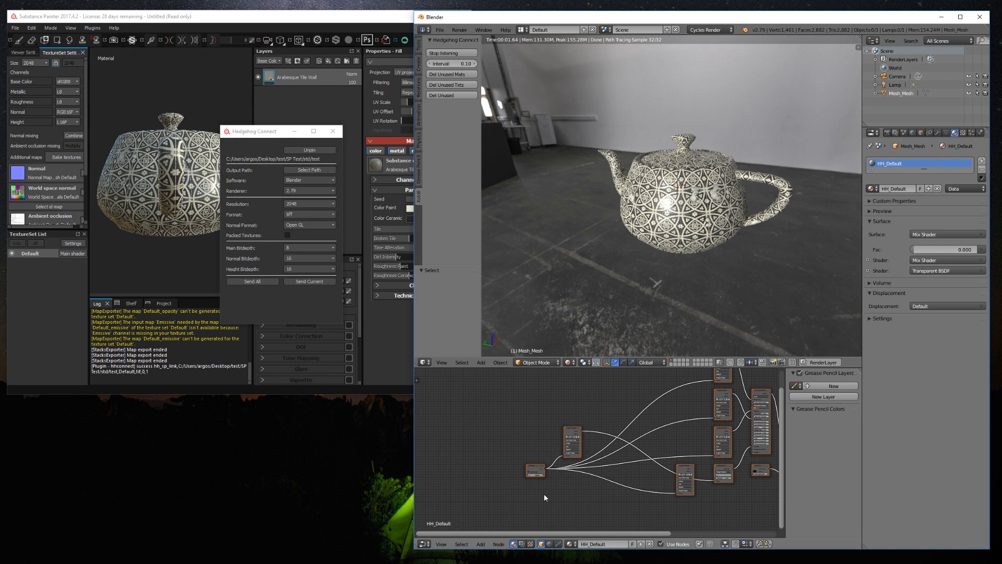
pyautogui.scroll(1, 539, 486)
pyautogui.scroll(1, 534, 492)
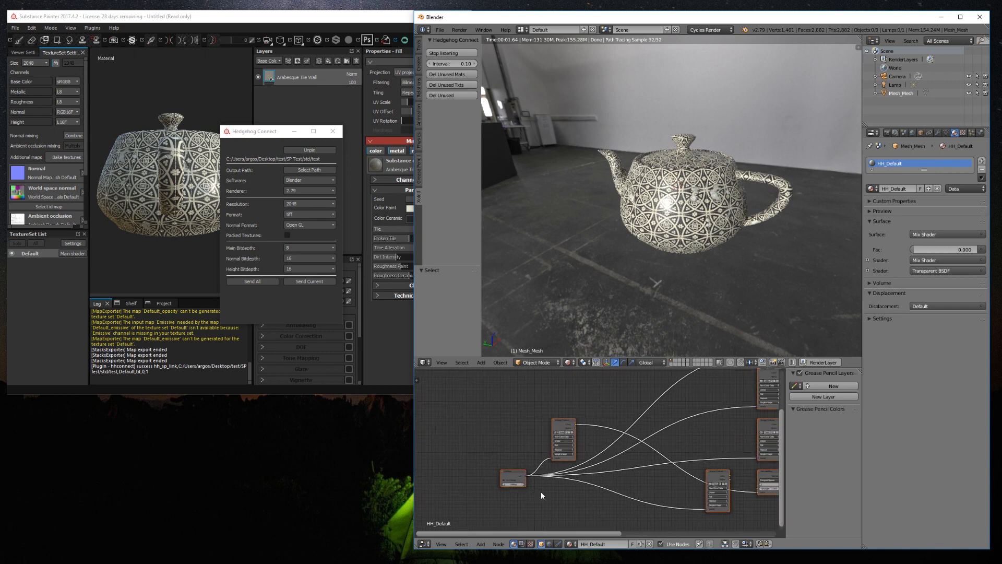
pyautogui.scroll(5, 543, 488)
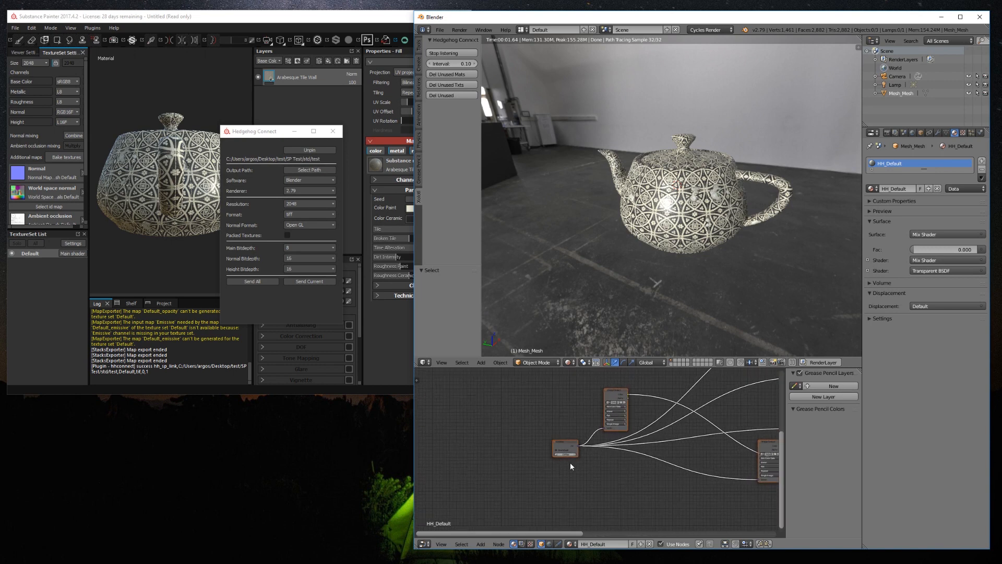
pyautogui.click(516, 463)
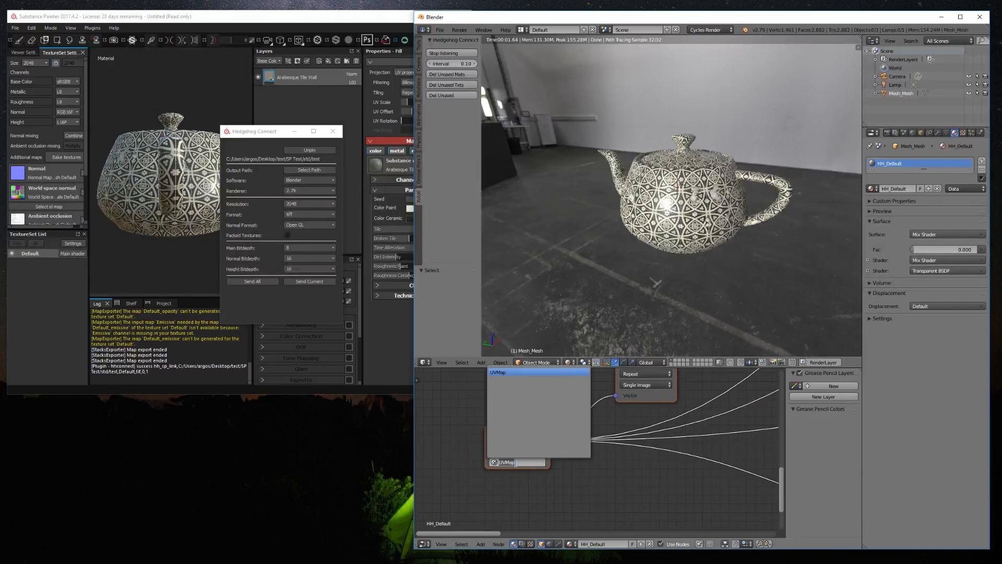
pyautogui.scroll(-4, 598, 491)
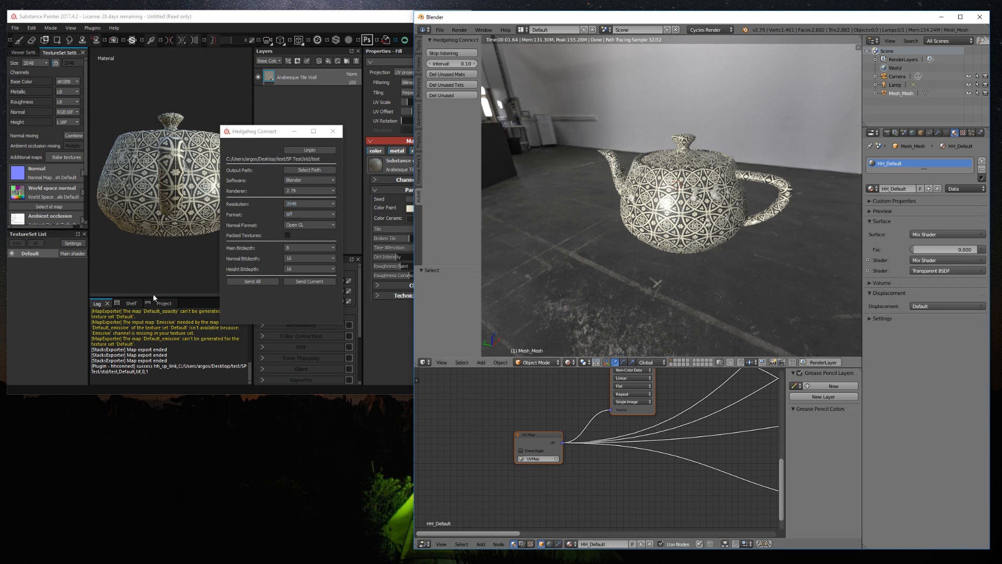
# - Switch to Substance Painter and replace the Arabesque Tile Wall layer with the Aluminium Insulator material from the shelf
pyautogui.click(125, 303)
pyautogui.moveTo(185, 360); pyautogui.dragTo(298, 95)
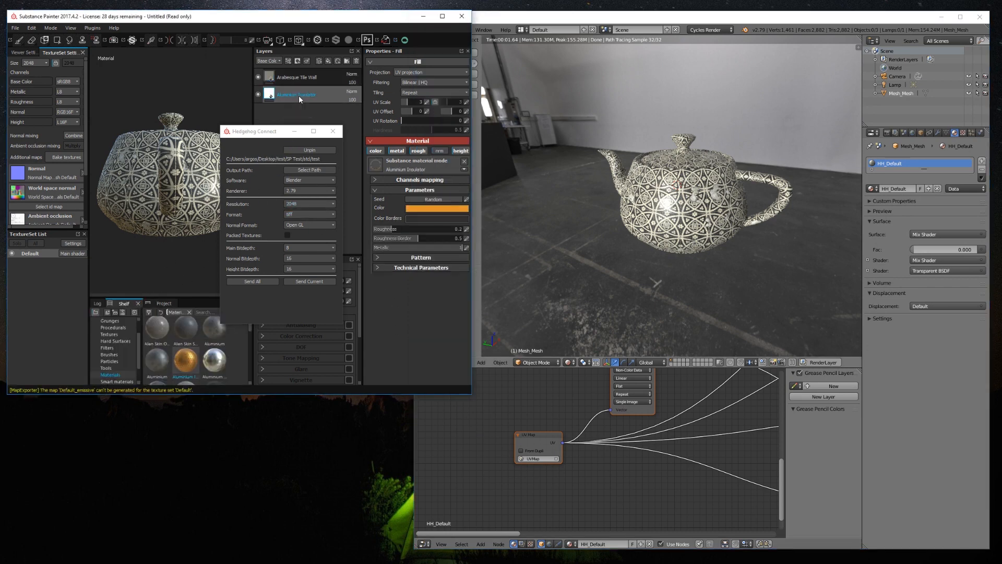
pyautogui.click(357, 61)
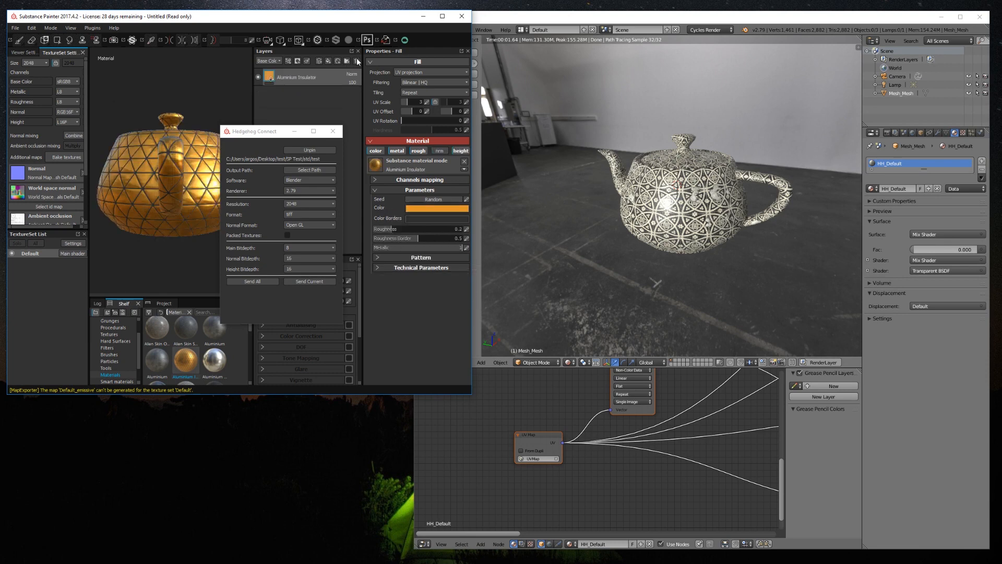
# - Send all texture sets to Blender, switch to Blender and inspect the teapot's updated material
pyautogui.click(258, 282)
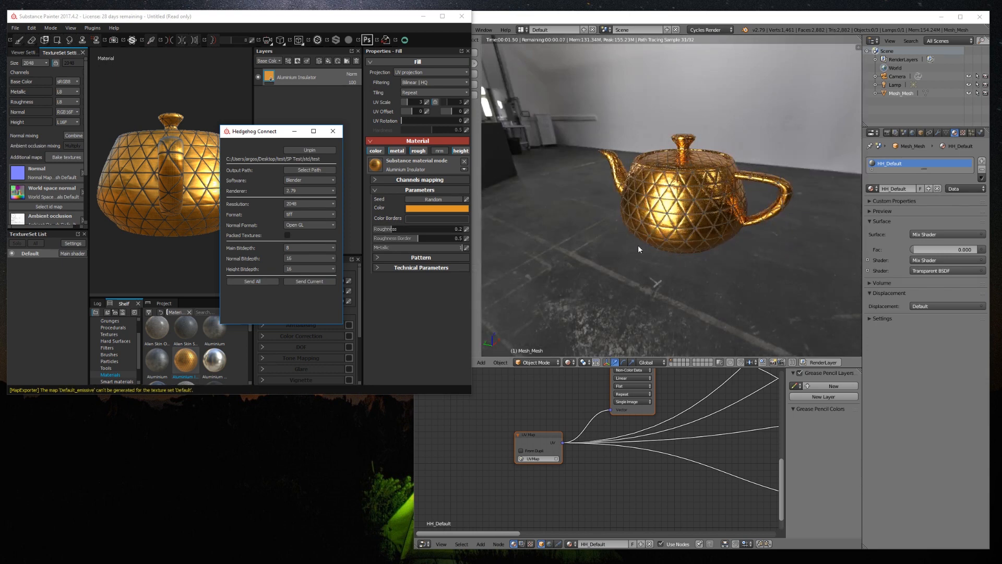
pyautogui.middleClick(659, 264)
pyautogui.moveTo(626, 258); pyautogui.dragTo(687, 274, button='middle')
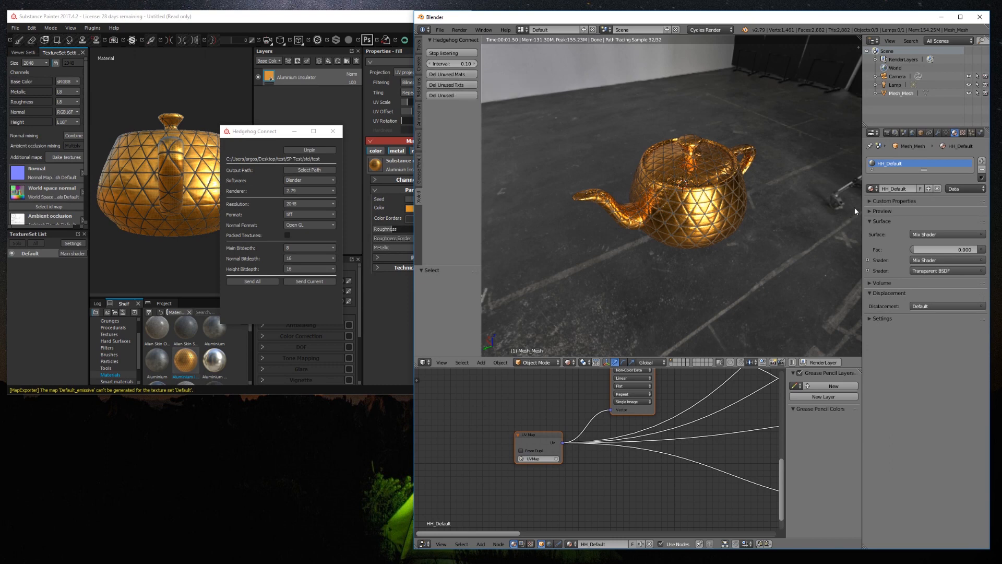
pyautogui.click(871, 188)
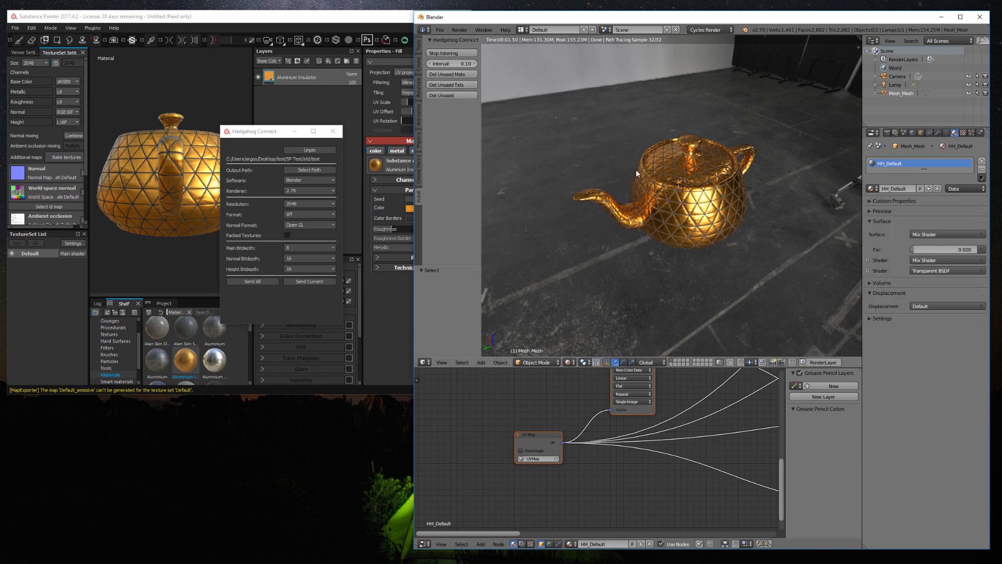